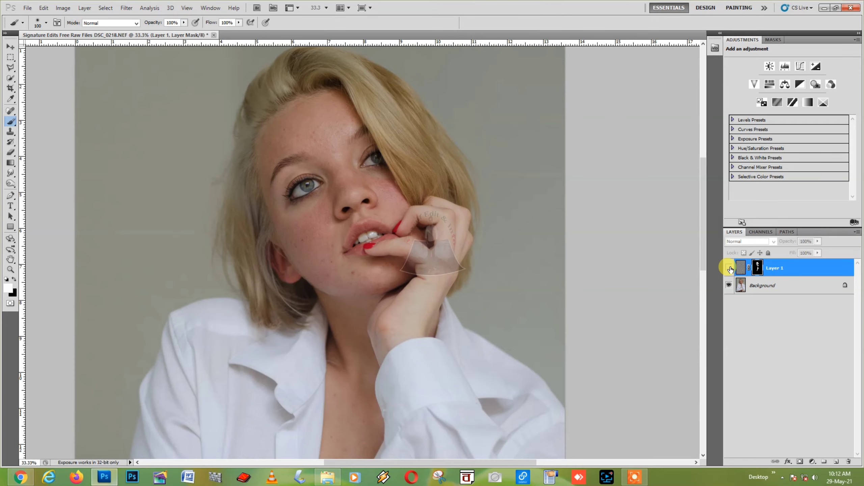
Show Layer 1 again so its Vivid Light blend acts on the portrait, checking it close up
left_click(729, 268)
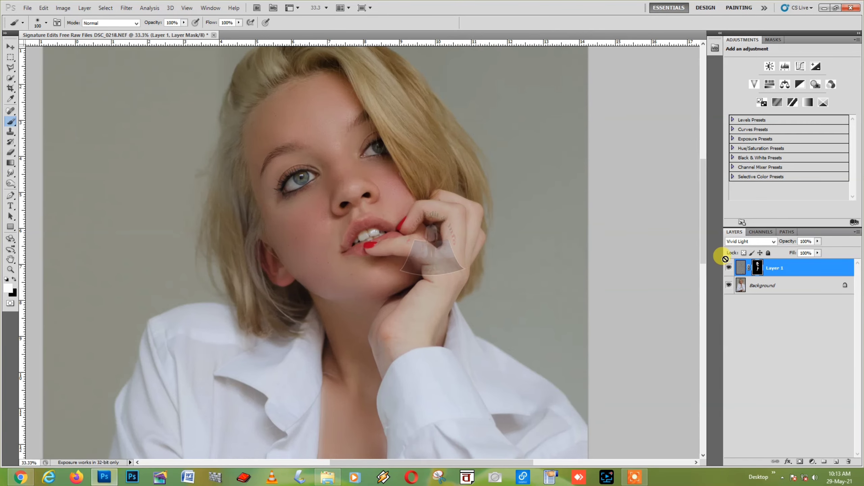
key("ctrl+plus")
left_click_drag(351, 212, 351, 255)
key("ctrl+minus")
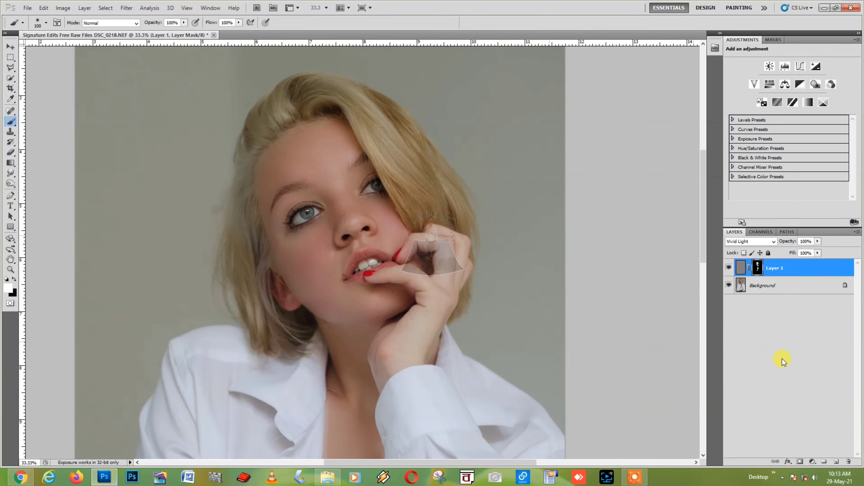
Delete Layer 1 via its context menu and confirm with Yes
right_click(782, 270)
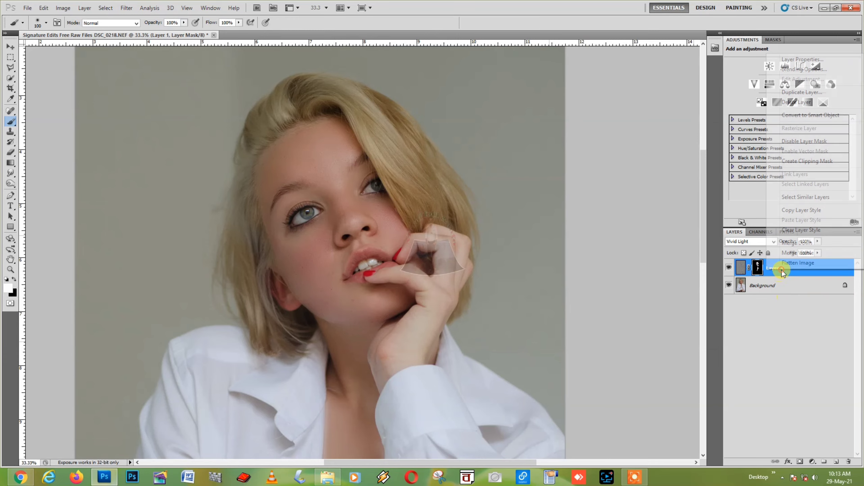
left_click(823, 101)
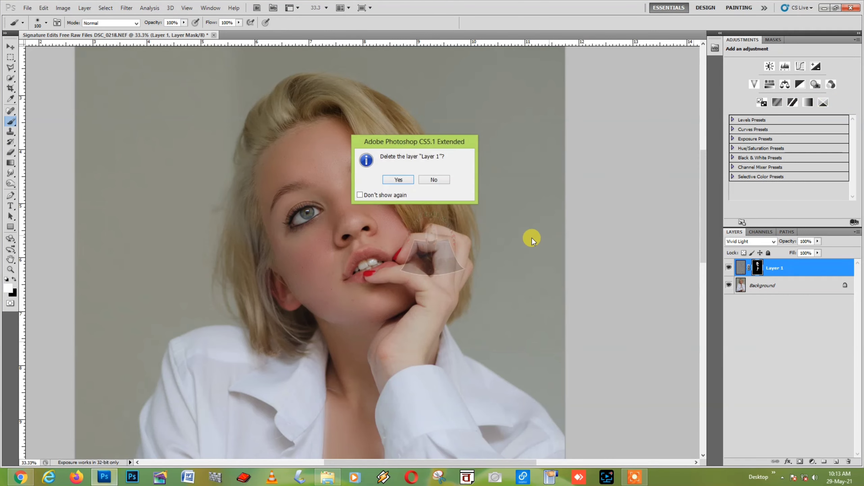
left_click(398, 179)
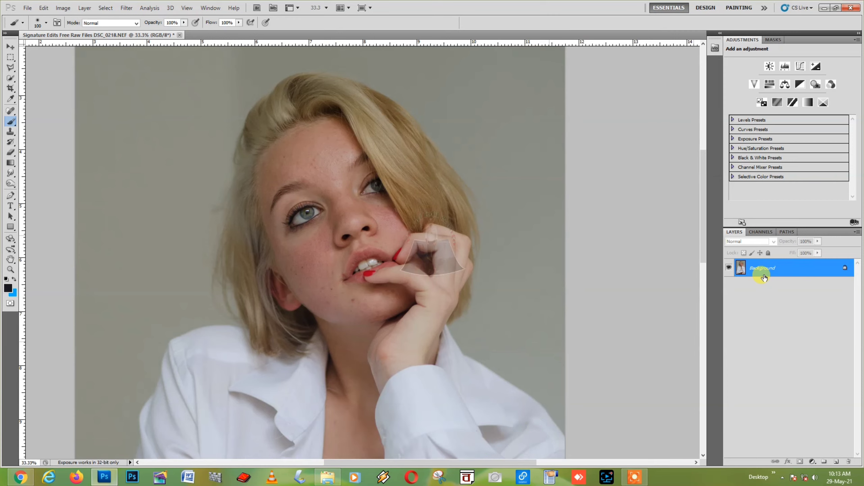
Duplicate the Background, invert the copy, and set its blend mode to Vivid Light
key("ctrl+j")
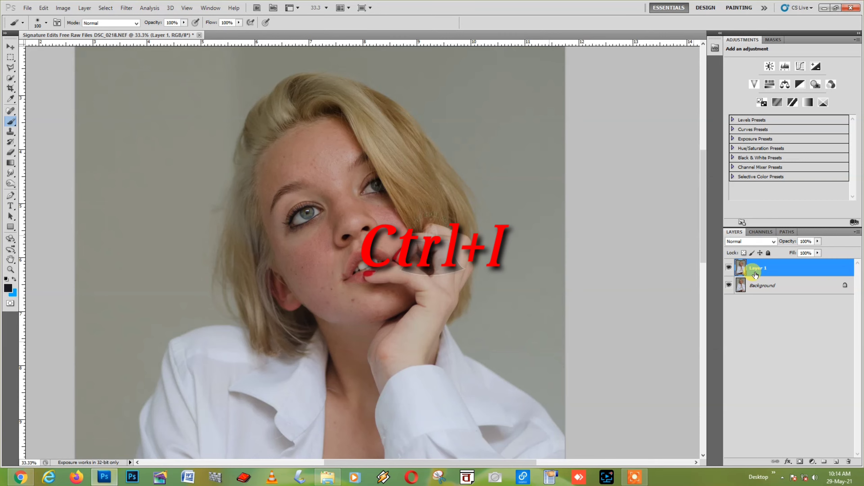
key("ctrl+i")
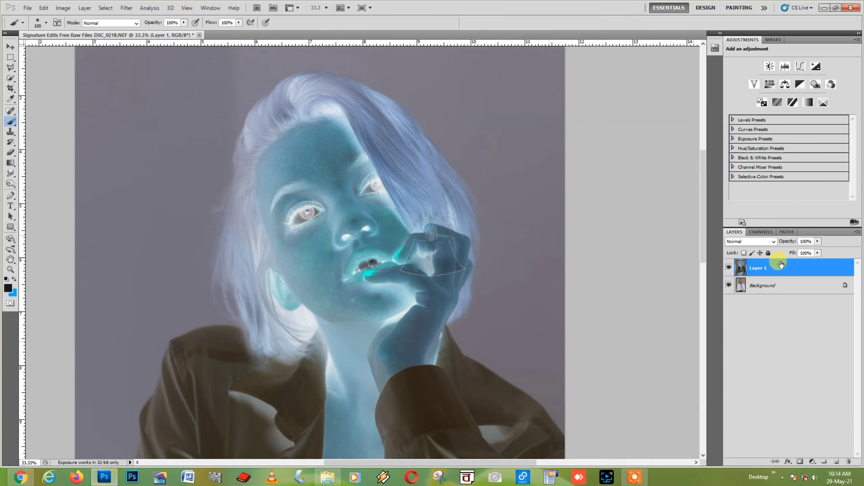
left_click(761, 241)
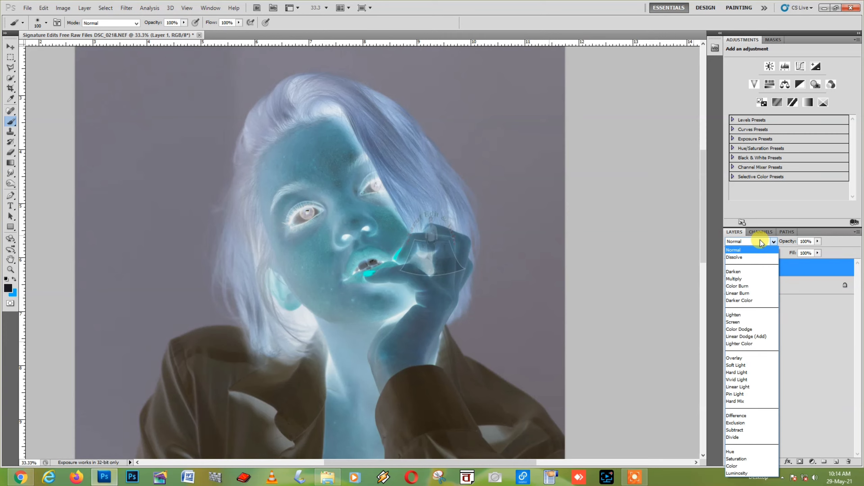
left_click(746, 380)
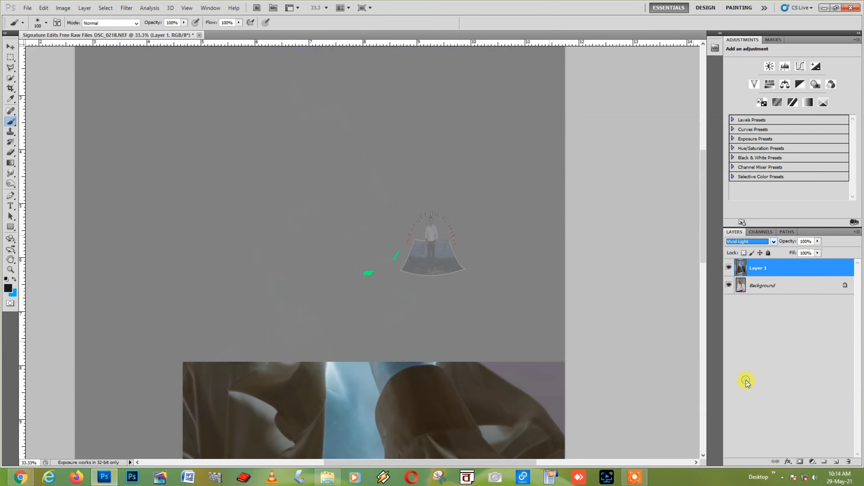
Apply Filter > Other > High Pass at a 24.2-pixel radius to Layer 1
left_click(120, 9)
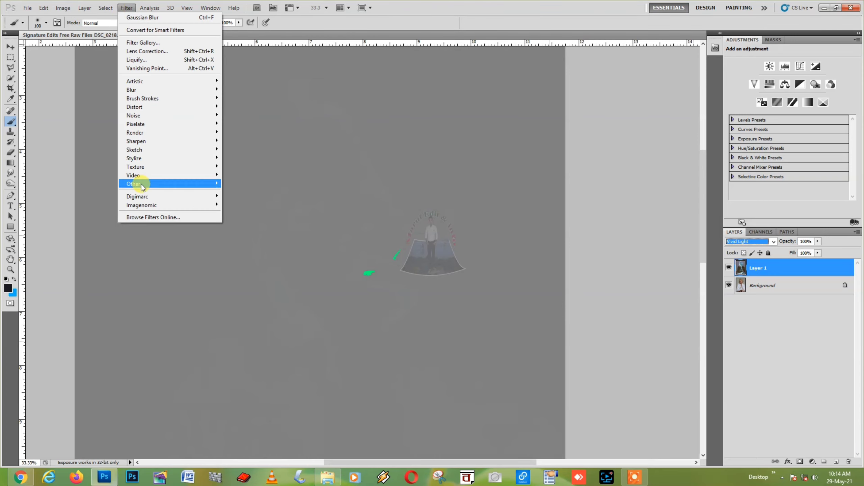
mouse_move(141, 184)
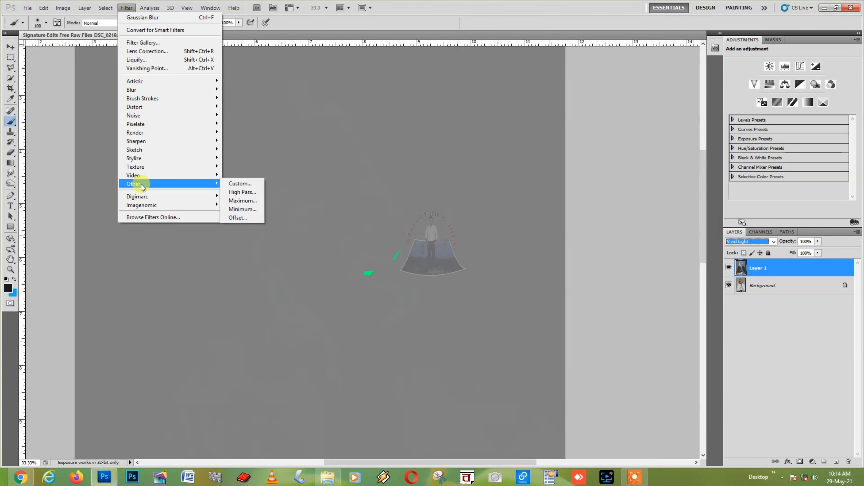
left_click(241, 192)
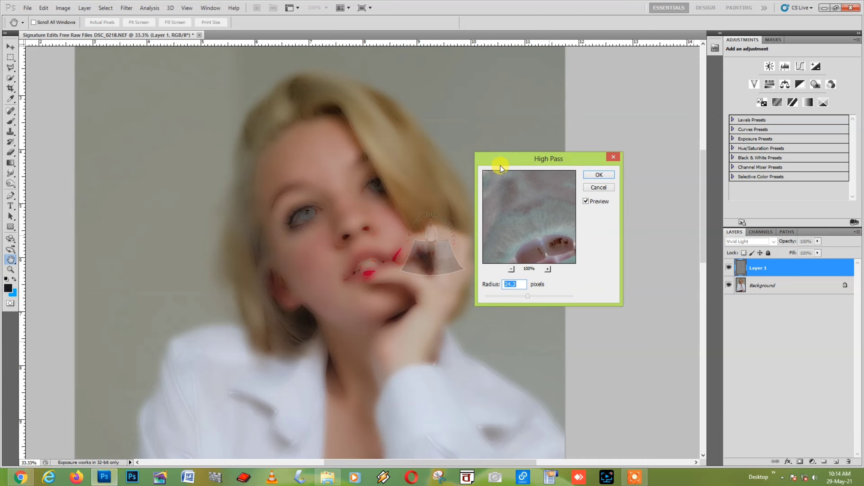
left_click_drag(552, 163, 544, 156)
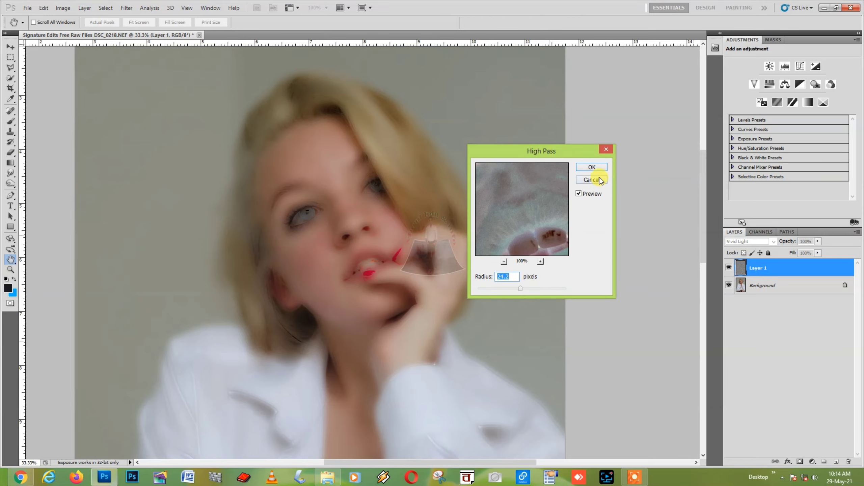
left_click(592, 167)
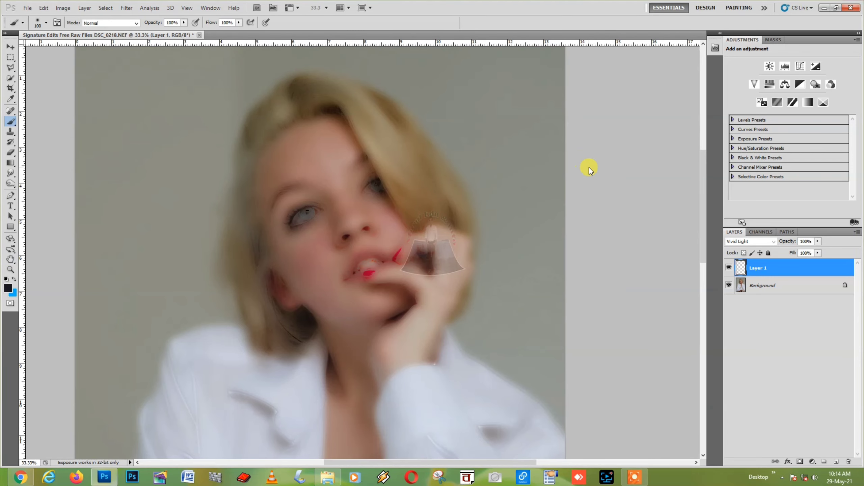
Add a Gaussian Blur to Layer 1, fine-tuning the radius slider before applying
left_click(126, 9)
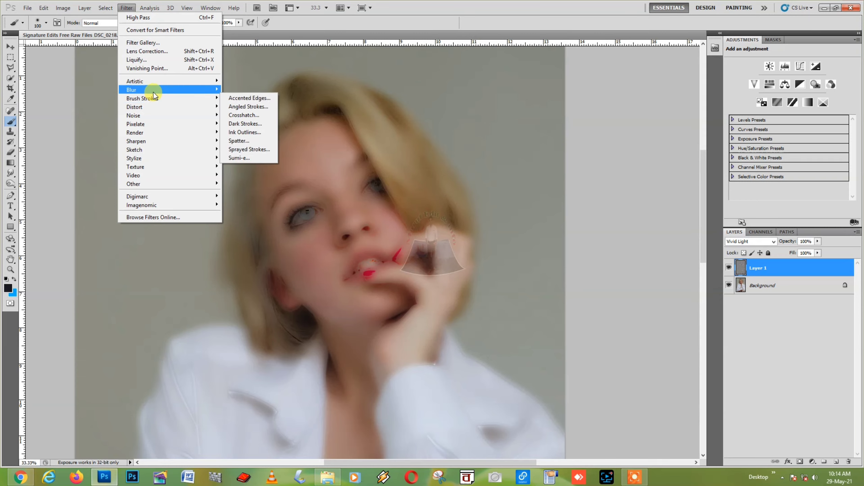
mouse_move(153, 92)
left_click(244, 123)
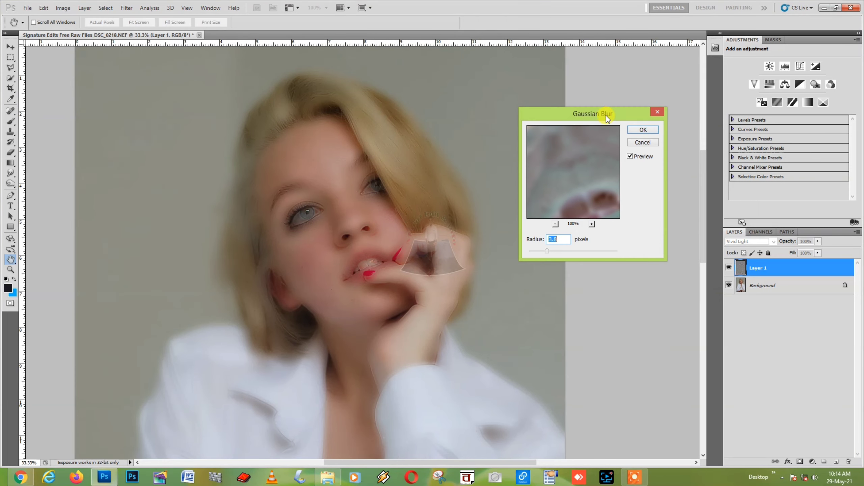
left_click_drag(606, 116, 602, 114)
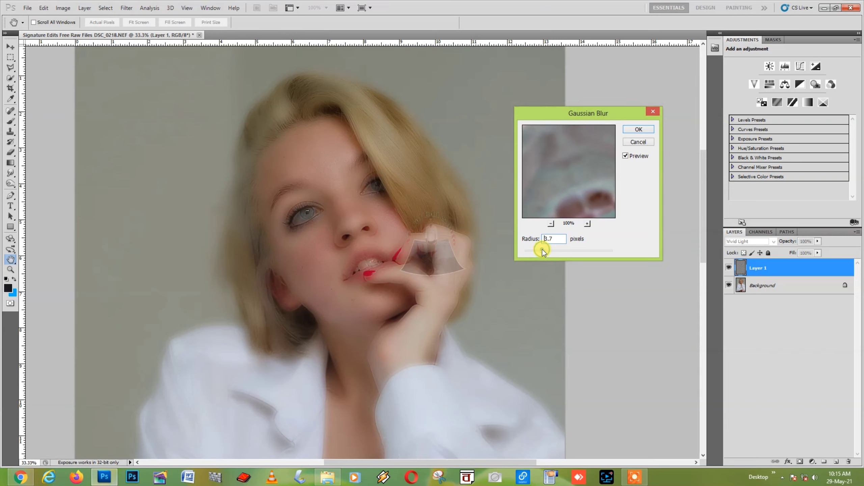
mouse_move(542, 251)
left_mouse_down()
mouse_move(566, 252)
mouse_move(543, 250)
left_mouse_up()
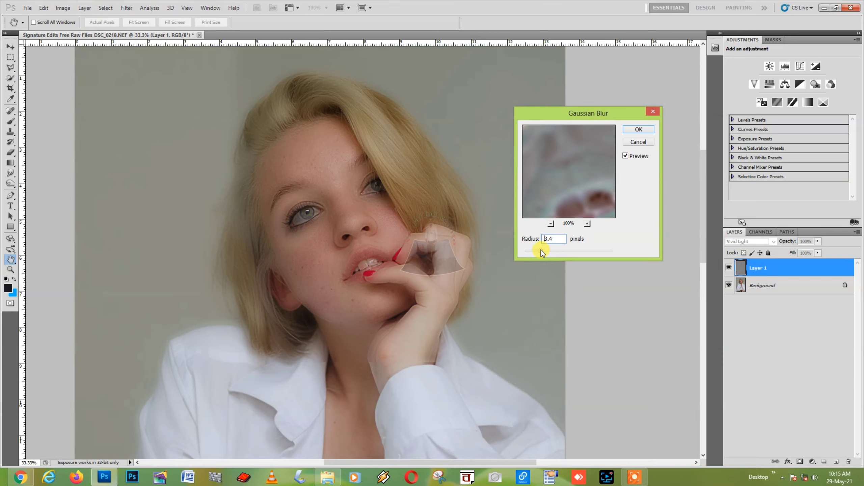
left_click_drag(544, 251, 541, 250)
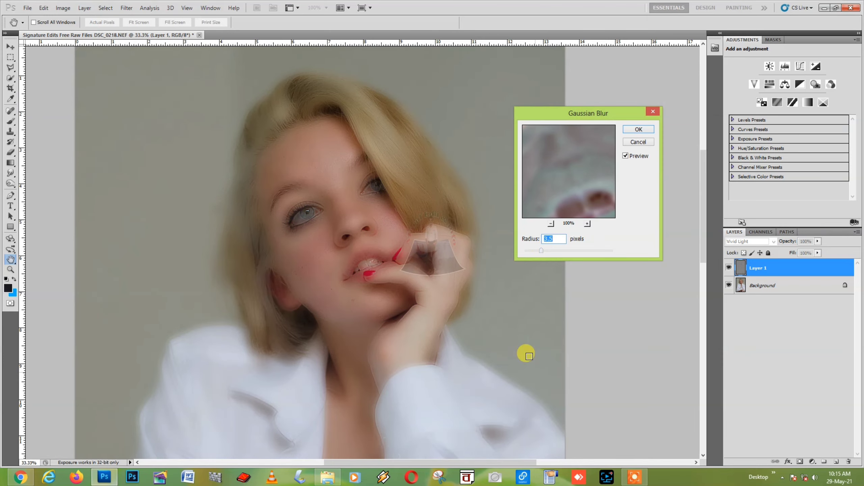
left_click(643, 130)
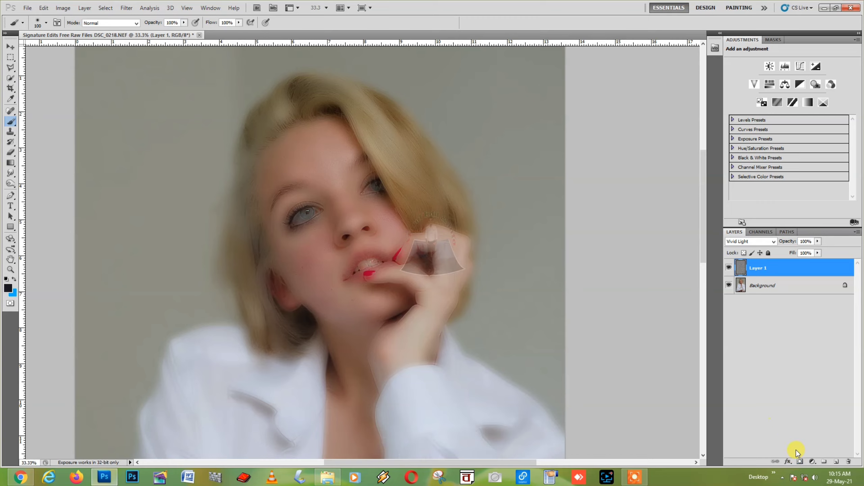
Give Layer 1 a black hide-all mask after undoing an initial white-mask attempt
left_click(801, 462)
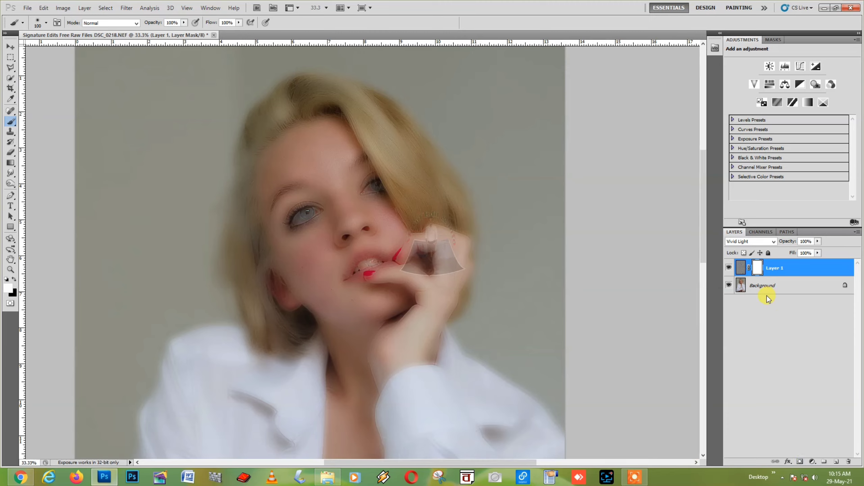
key("ctrl+i")
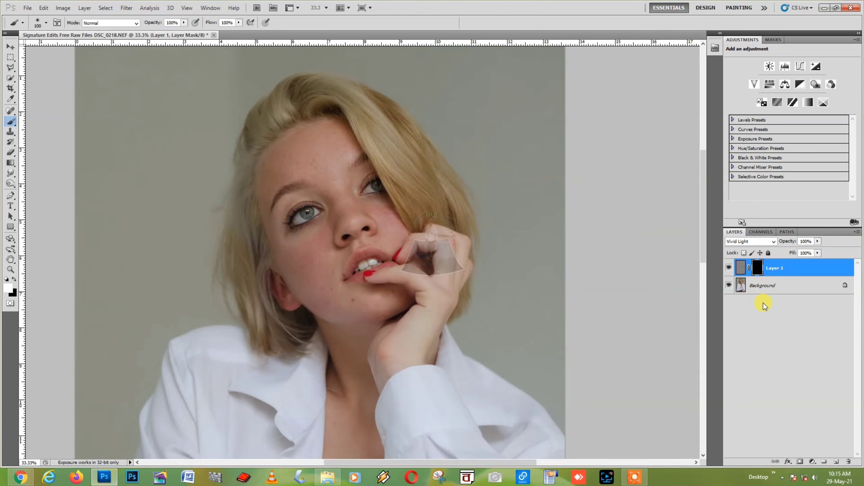
key("ctrl+i")
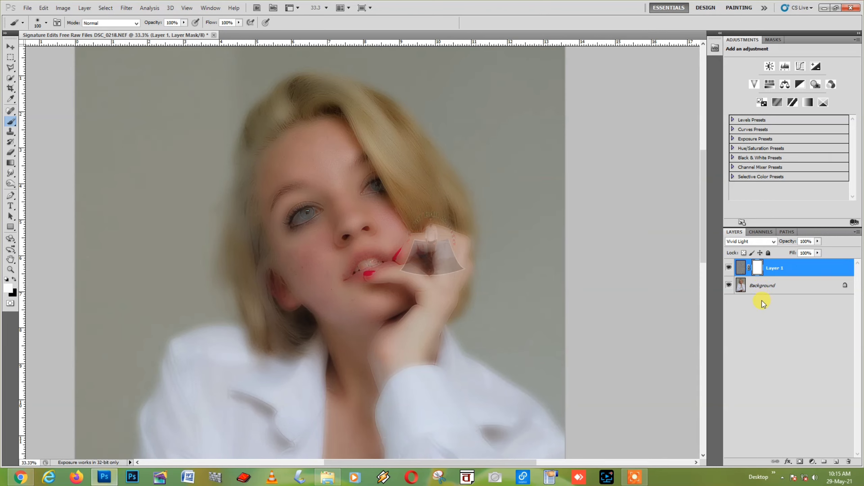
key("ctrl+alt+z")
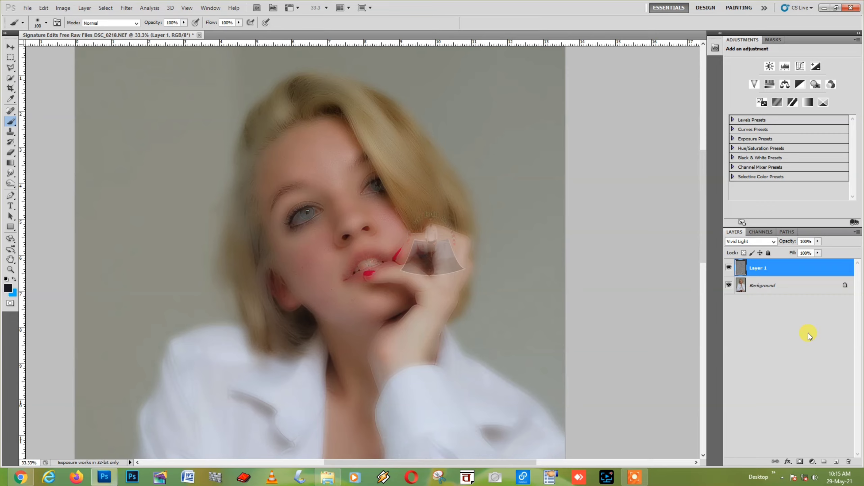
left_click(800, 462, "alt")
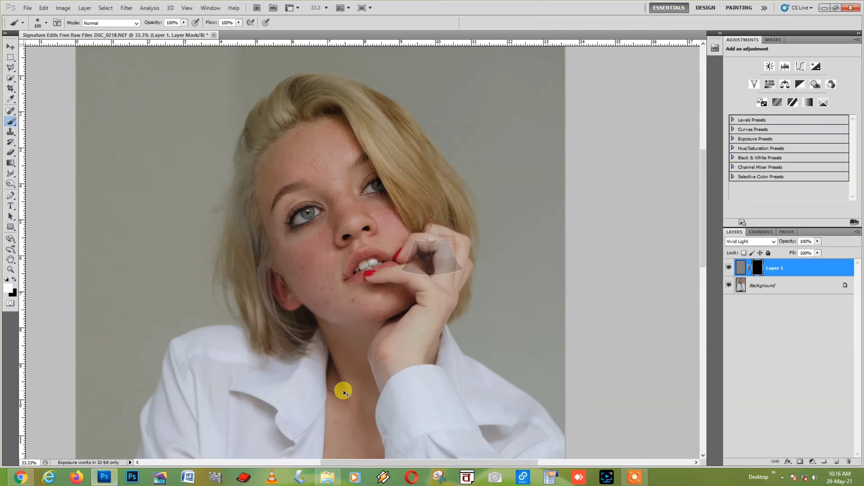
key("ctrl+minus")
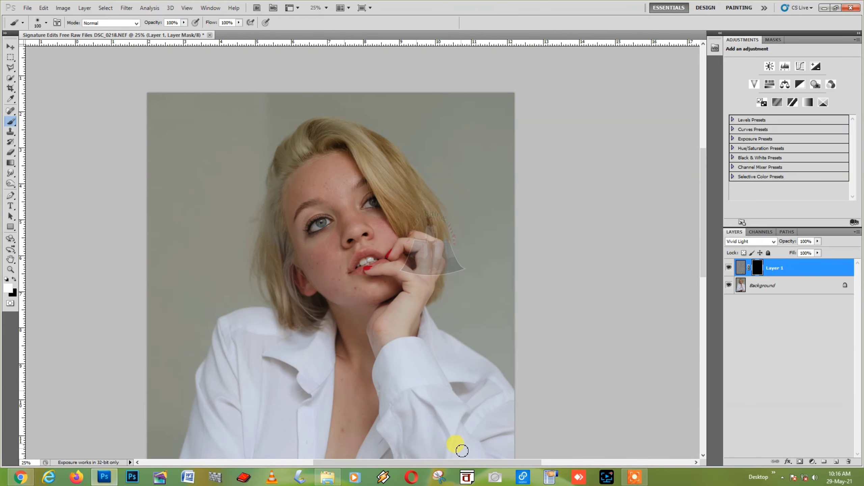
Zoom to 50% on the face and confirm a soft 100 px brush at 0% hardness
key("ctrl+plus")
key("ctrl+plus")
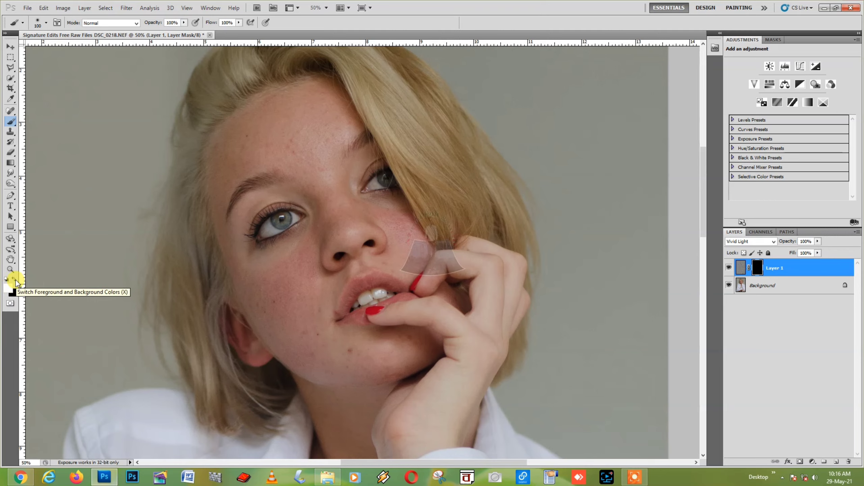
left_click(46, 23)
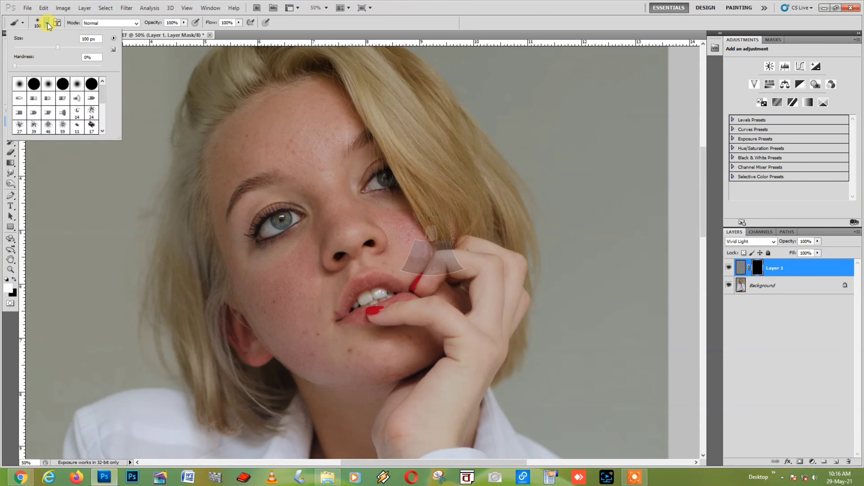
left_click(48, 23)
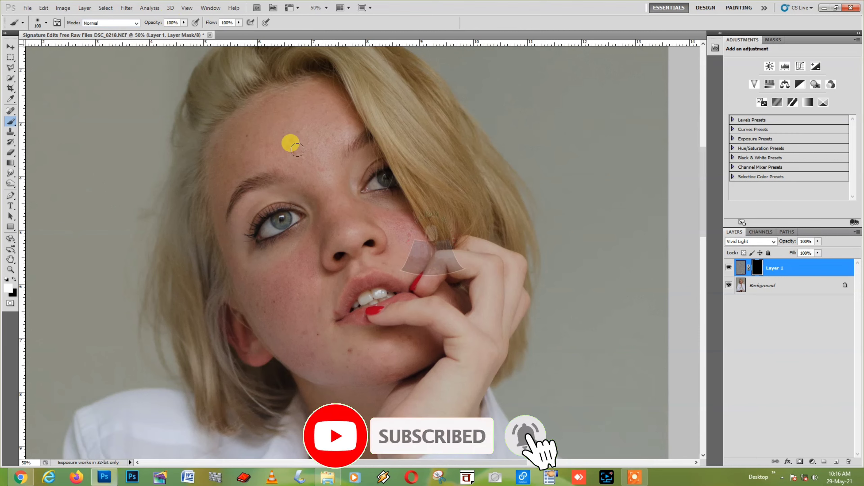
Paint white on the mask over forehead, cheeks, chin and beside the eyes, resizing the brush throughout
key("bracketright")
key("bracketright")
key("bracketright")
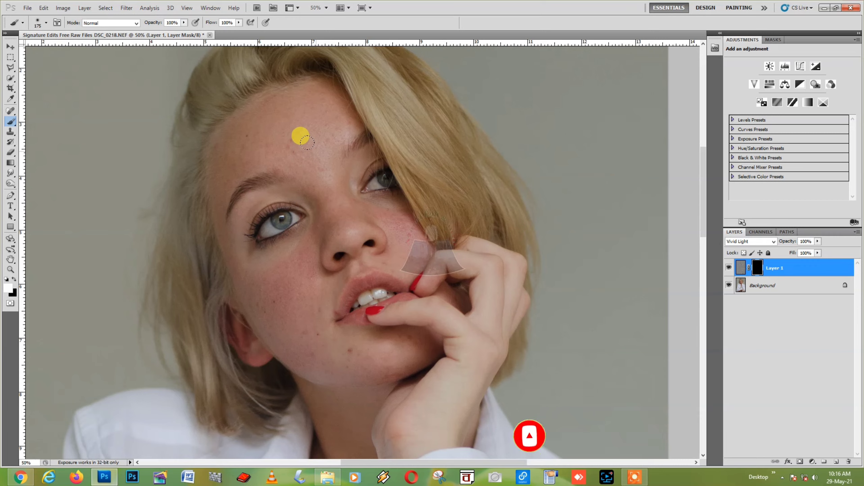
key("bracketright")
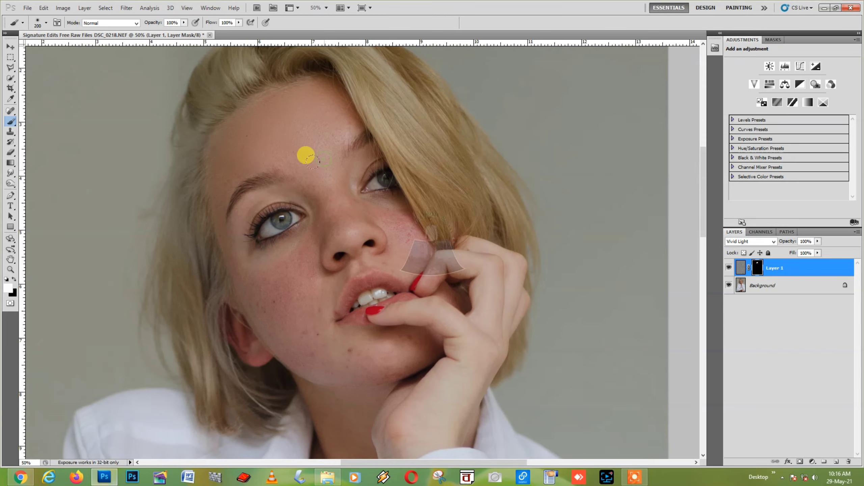
key("bracketleft")
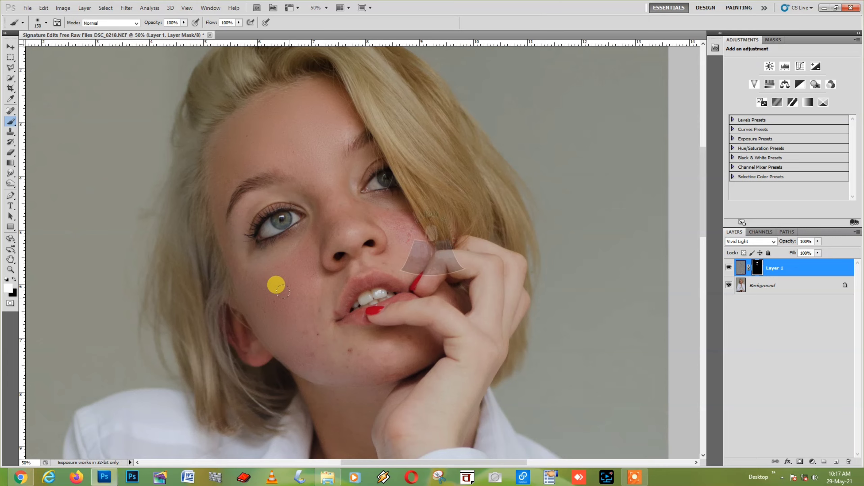
key("bracketright")
key("bracketright")
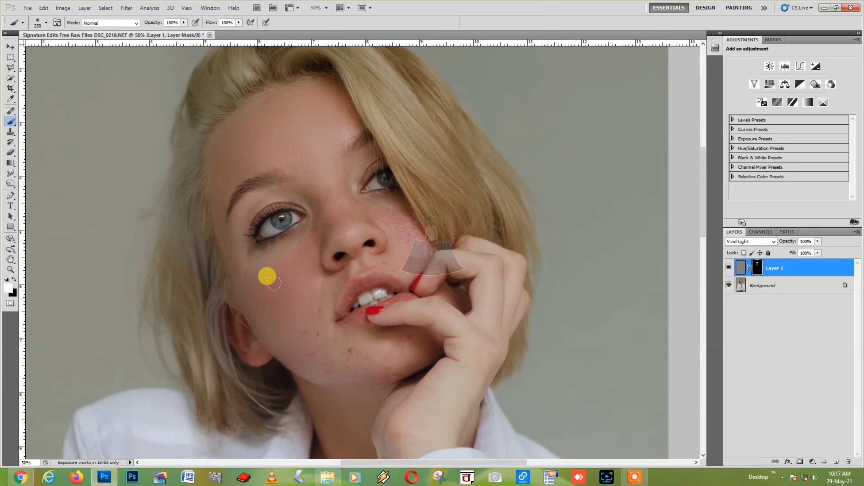
key("bracketright")
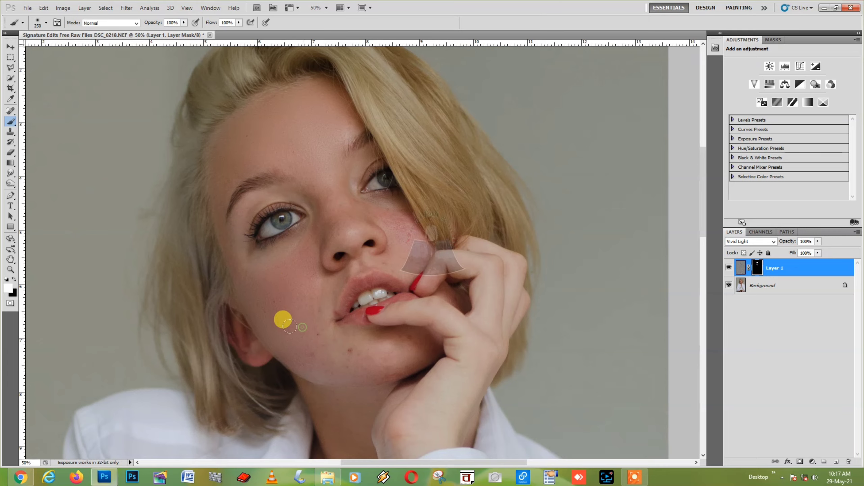
key("bracketleft")
key("bracketleft")
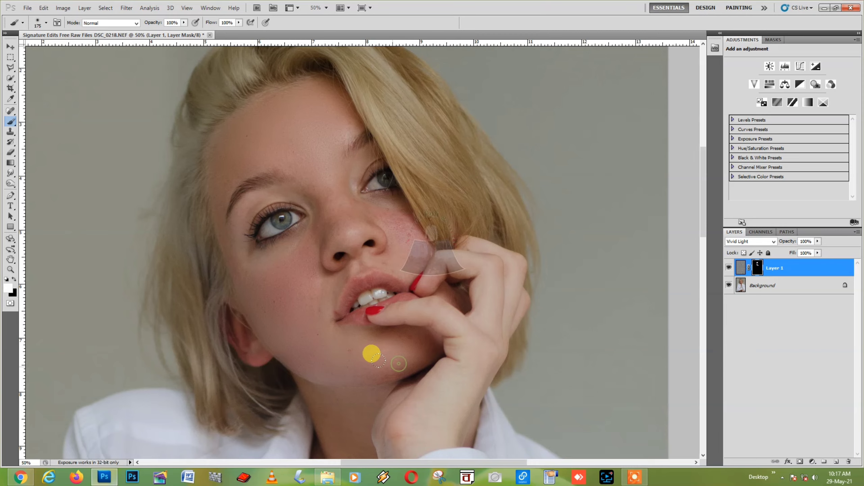
key("bracketright")
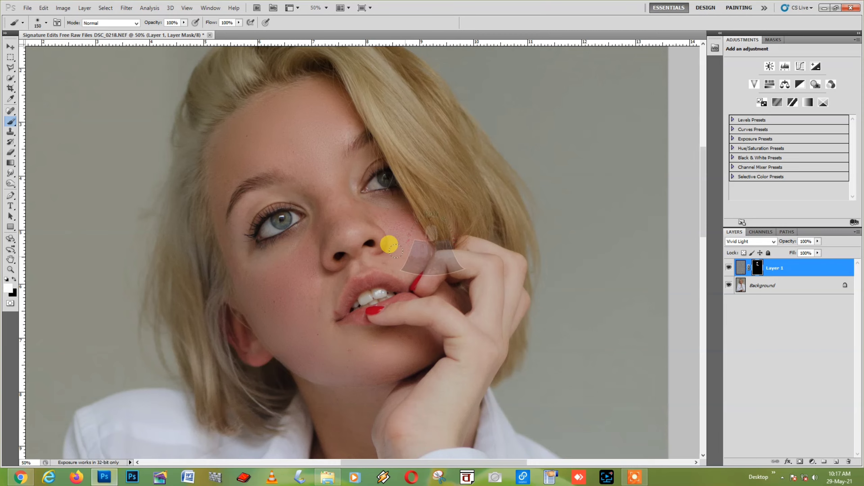
key("bracketleft")
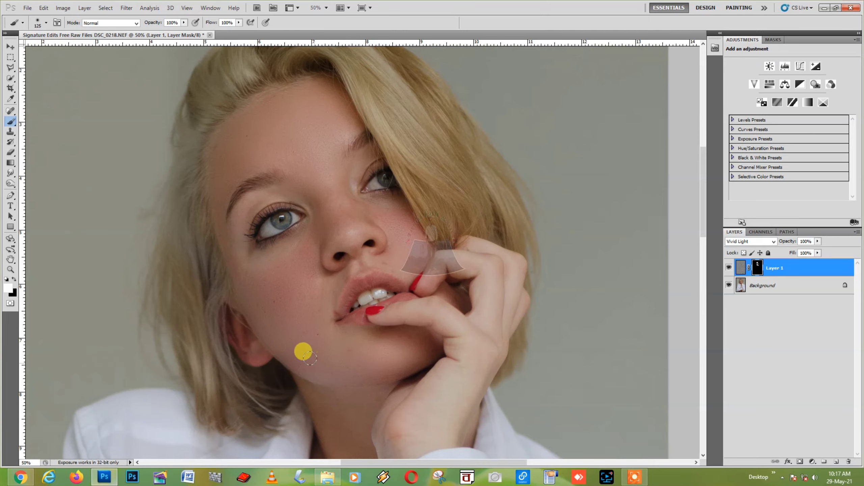
key("bracketleft")
key("bracketleft")
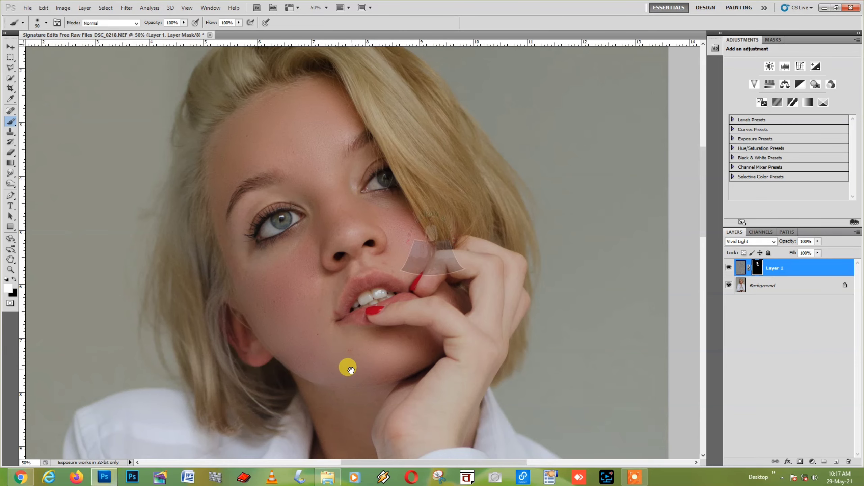
Enlarge the brush and paint white over the neck and chest, then return to a close face view
left_click_drag(351, 369, 324, 221)
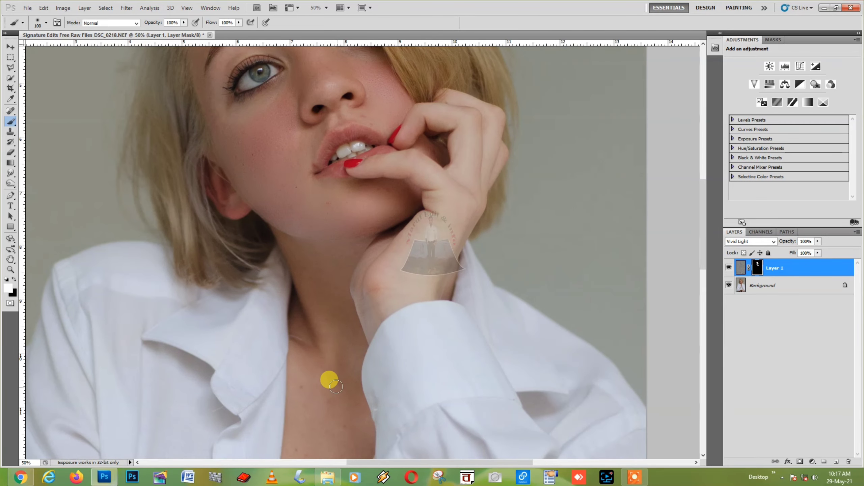
key("bracketright")
key("bracketright")
key("bracketright")
key("bracketright")
key("bracketright")
key("bracketright")
left_click_drag(328, 409, 332, 307)
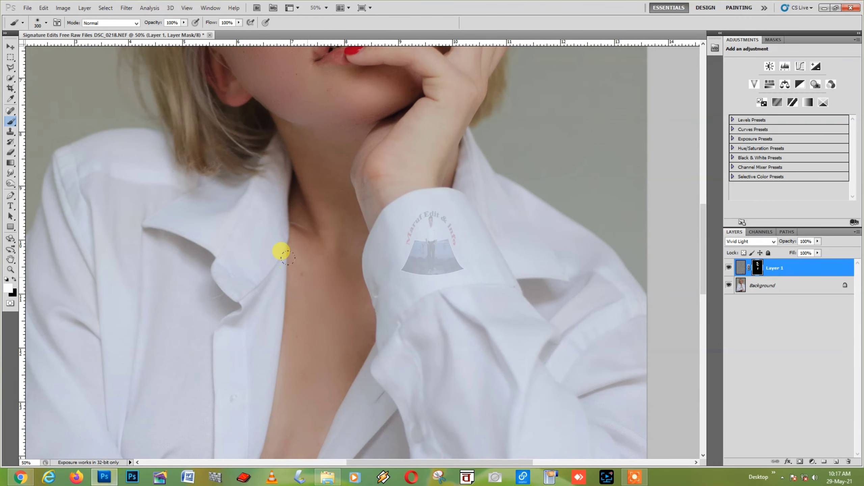
key("ctrl+minus")
key("ctrl+minus")
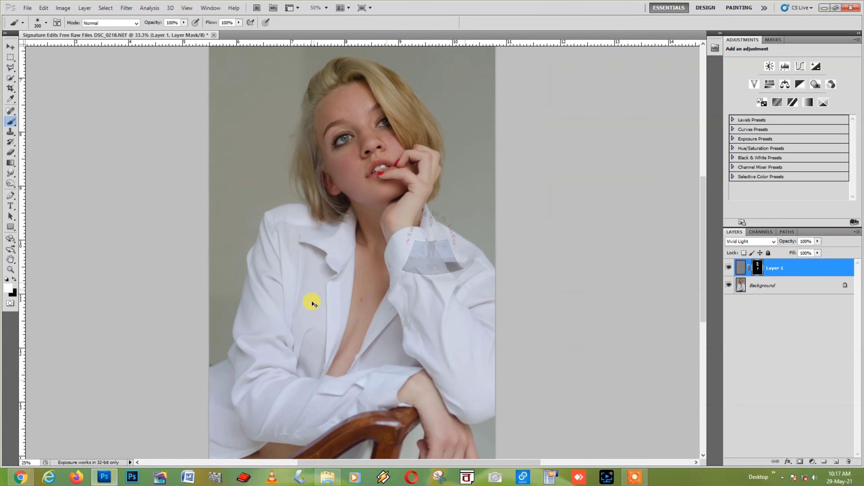
key("ctrl+minus")
key("ctrl+minus")
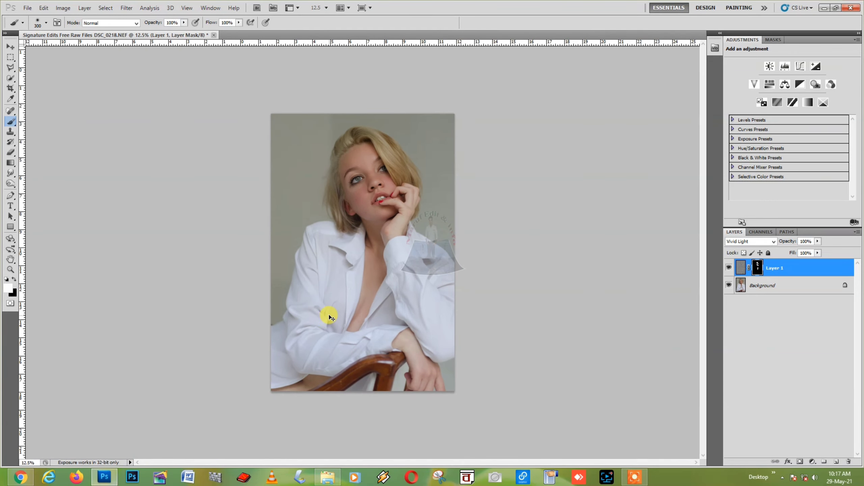
key("ctrl+plus")
key("ctrl+plus")
left_click_drag(392, 193, 369, 295)
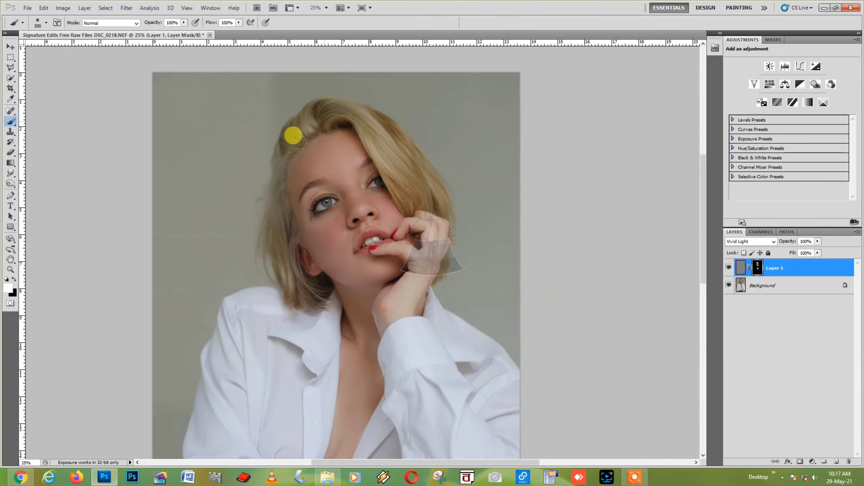
key("ctrl+plus")
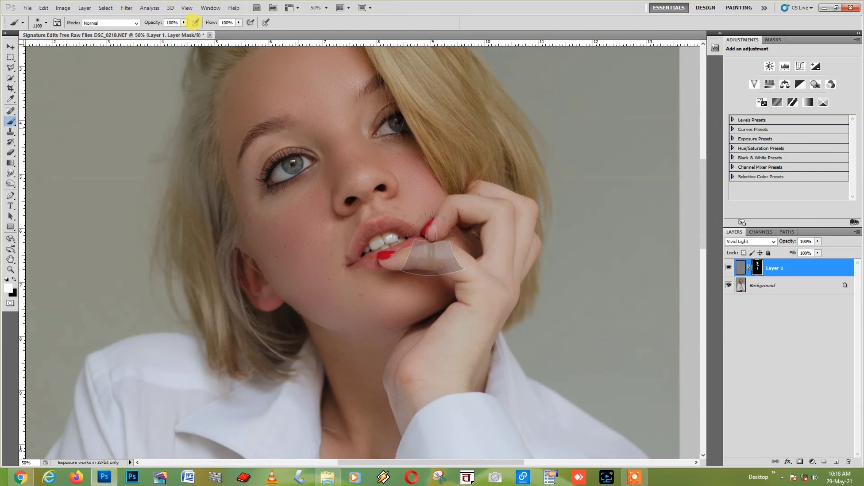
Shrink the brush to 90 px and paint around the eyes and brow, then recentre on the face
key("bracketleft")
key("bracketleft")
key("bracketleft")
key("bracketleft")
key("bracketleft")
key("bracketleft")
key("bracketleft")
key("bracketleft")
key("bracketleft")
key("bracketleft")
key("bracketleft")
key("bracketleft")
key("bracketleft")
key("bracketleft")
key("bracketleft")
key("bracketleft")
key("bracketleft")
key("bracketleft")
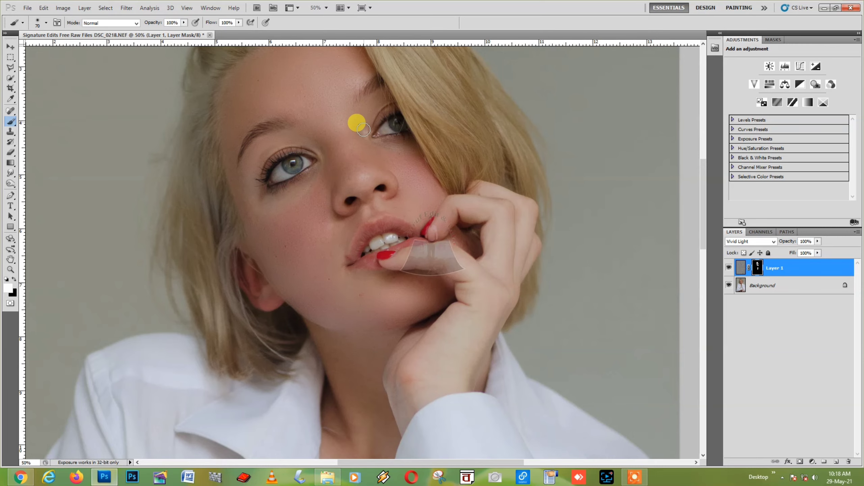
key("ctrl+minus")
key("ctrl+minus")
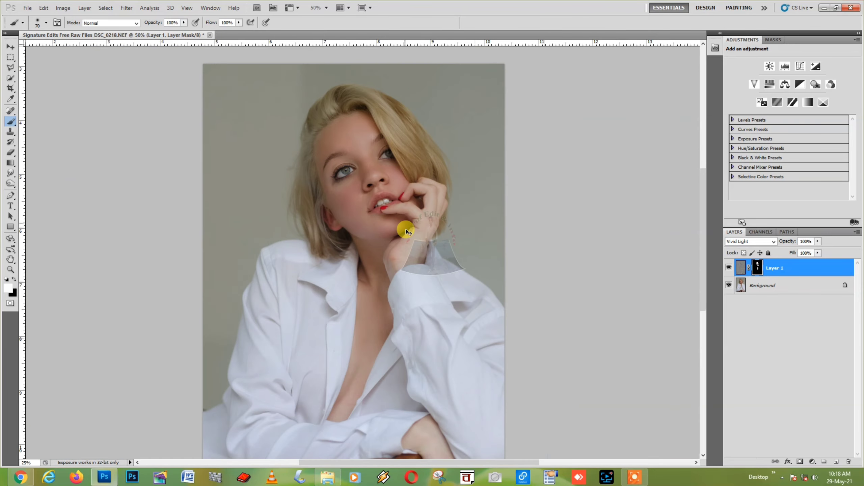
key("ctrl+minus")
key("ctrl+plus")
key("ctrl+plus")
key("ctrl+plus")
key("ctrl+plus")
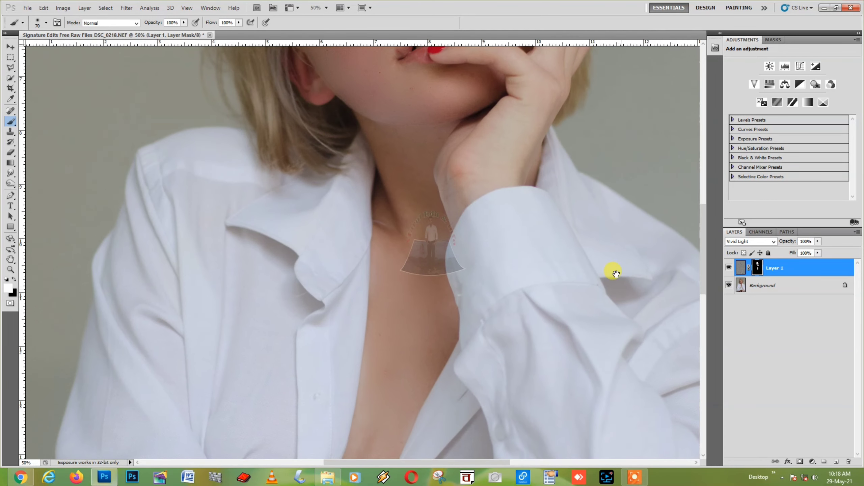
left_click_drag(586, 178, 457, 399)
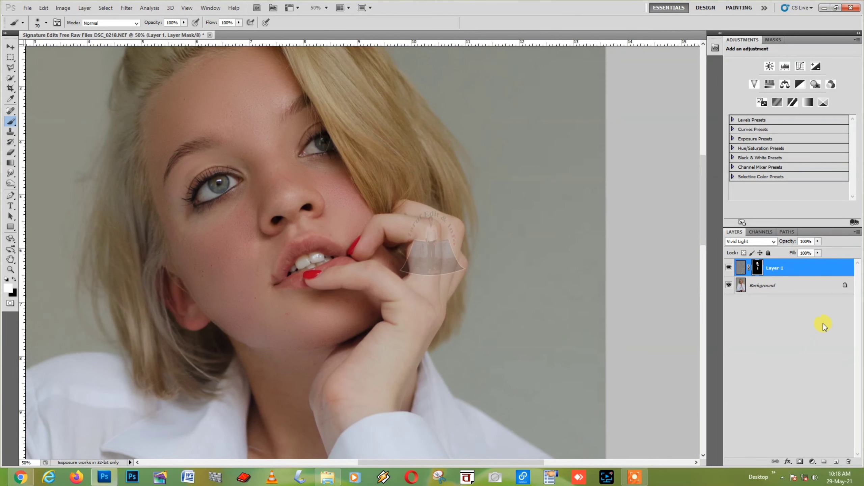
left_click(728, 273)
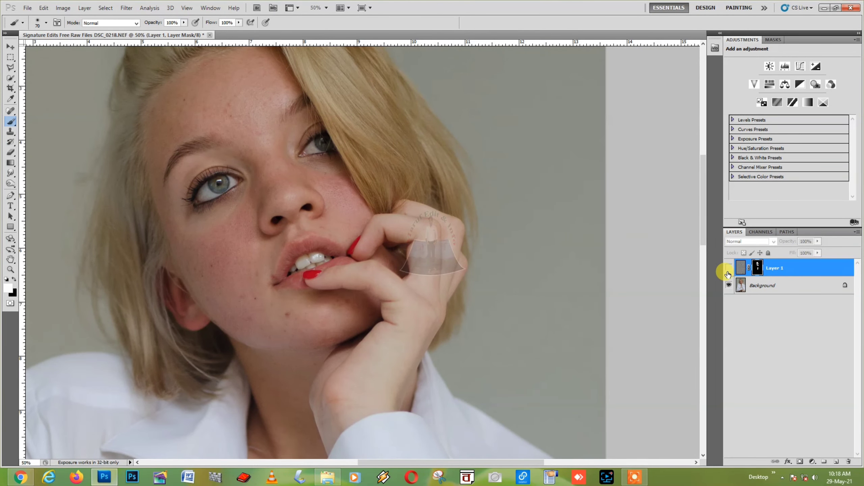
left_click(728, 273)
left_click(727, 273)
left_click(728, 272)
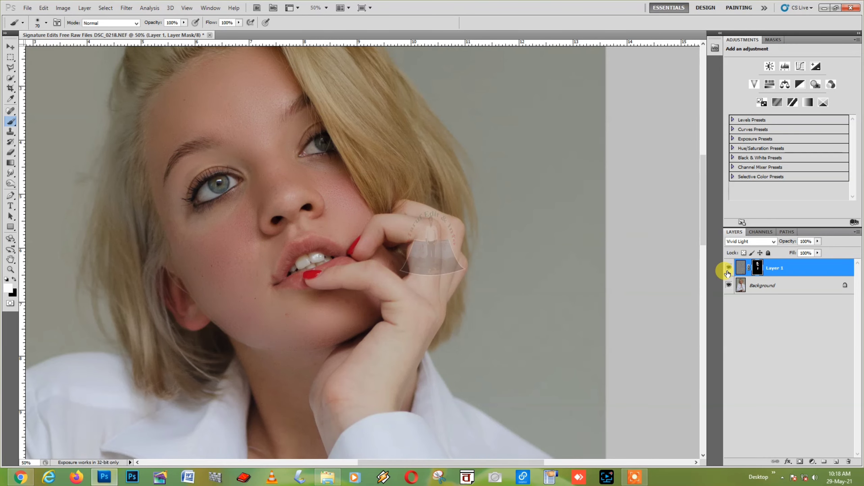
key("ctrl+minus")
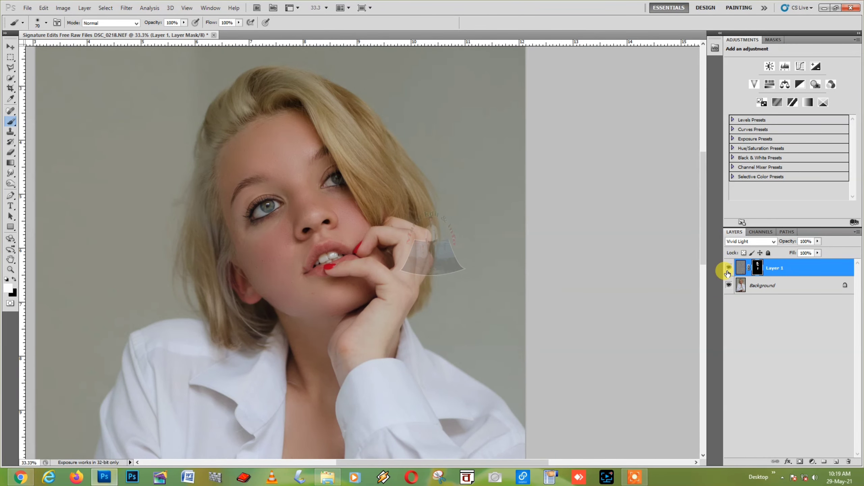